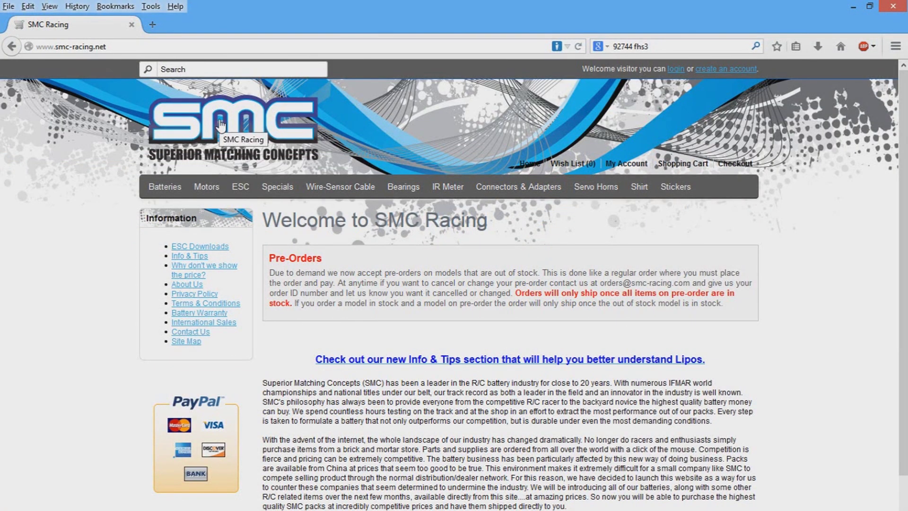
Go to the ESC section's firmware and instructions downloads page in Firefox
click(241, 188)
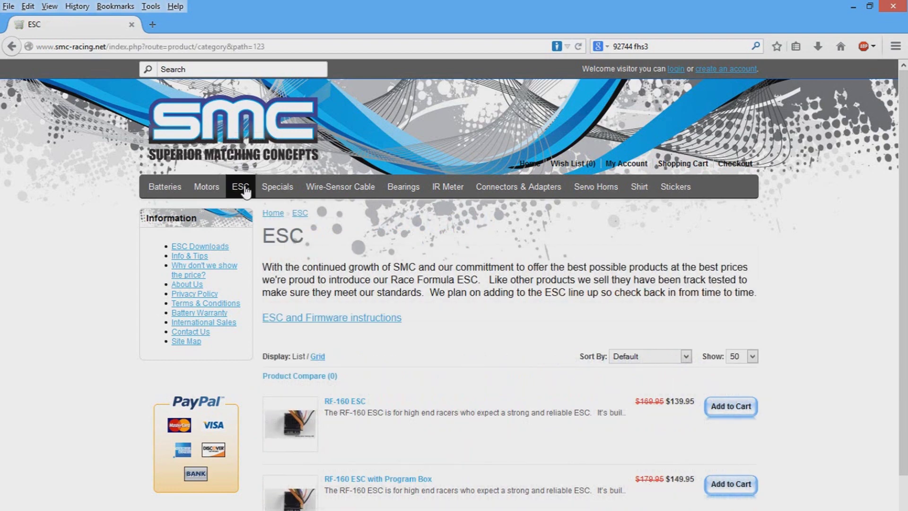
click(283, 318)
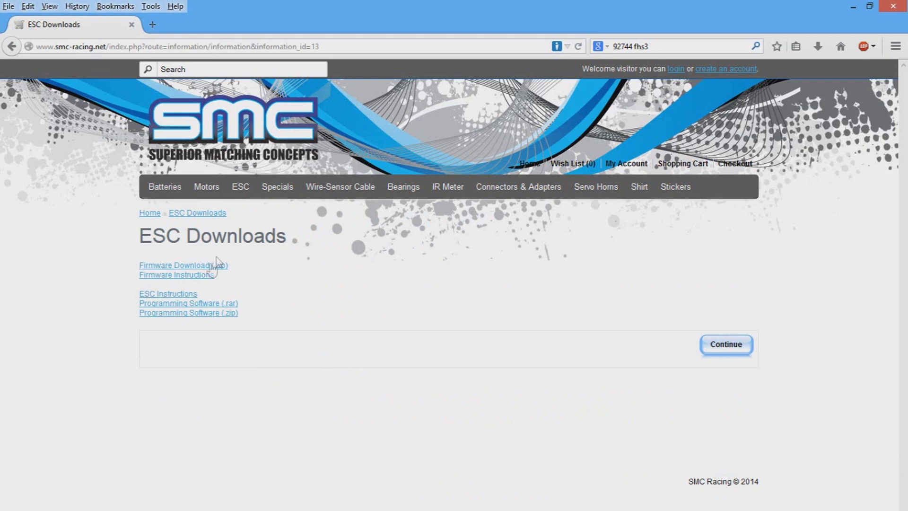
right_click(208, 281)
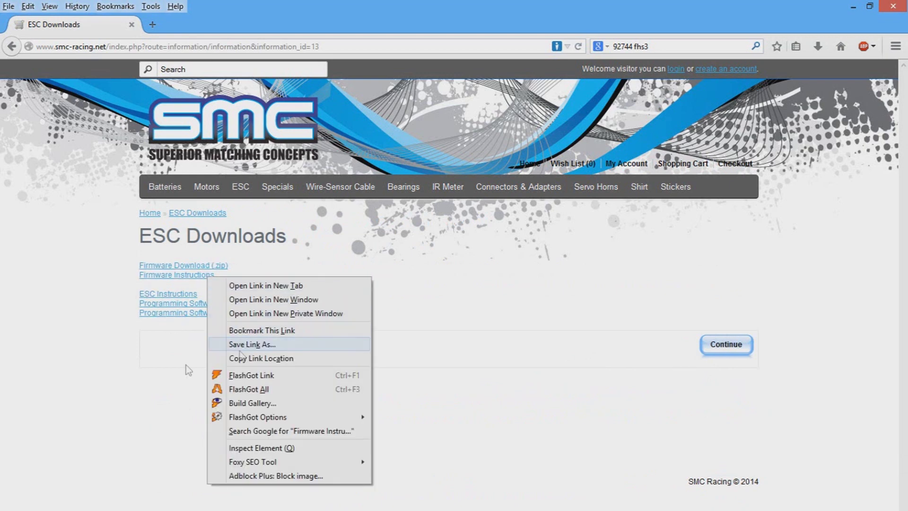
click(161, 373)
Start saving the Firmware Instructions link into the Desktop's SMC ESC folder, then cancel
right_click(210, 284)
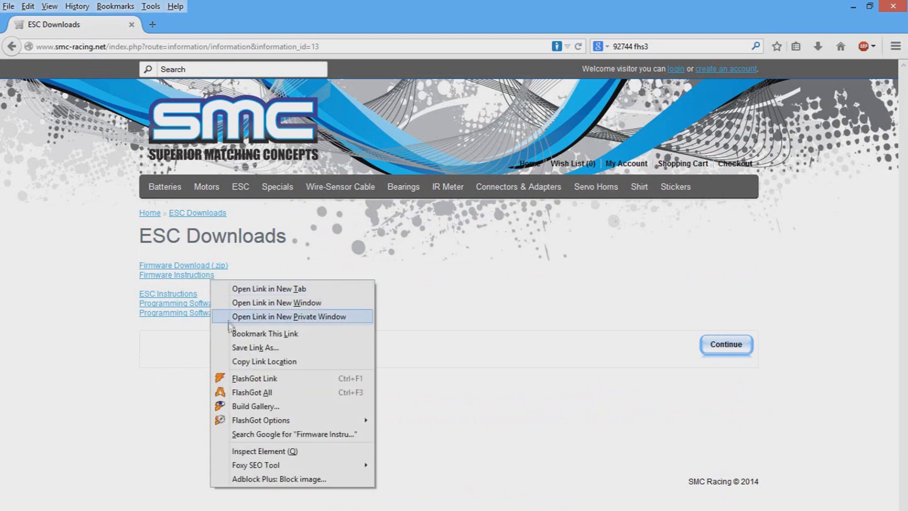
click(233, 344)
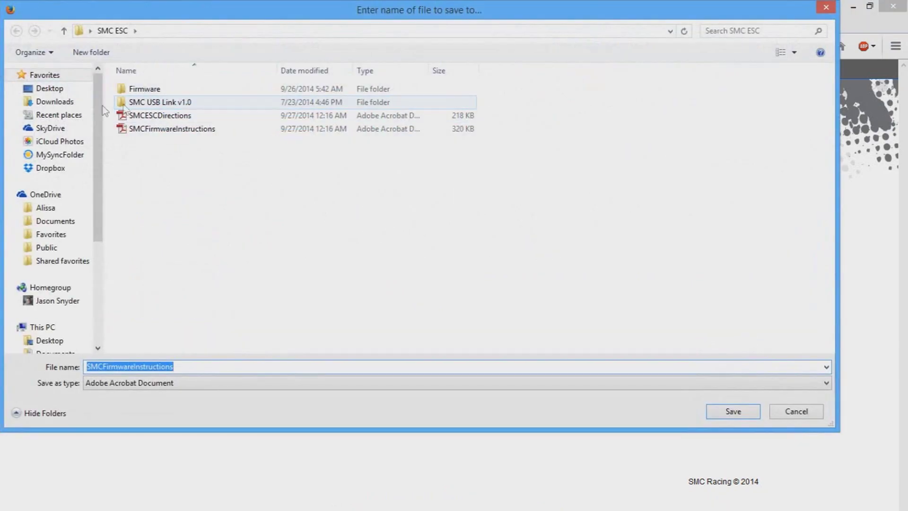
click(52, 89)
double_click(455, 130)
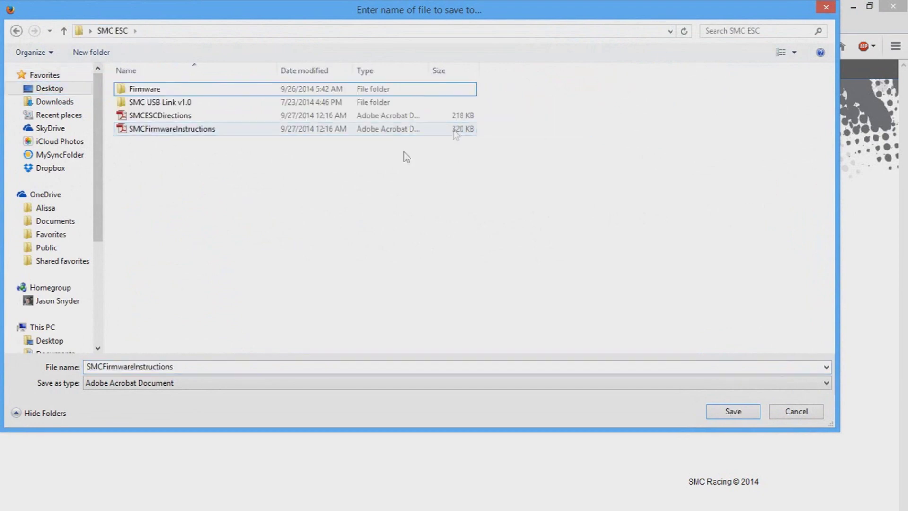
click(796, 411)
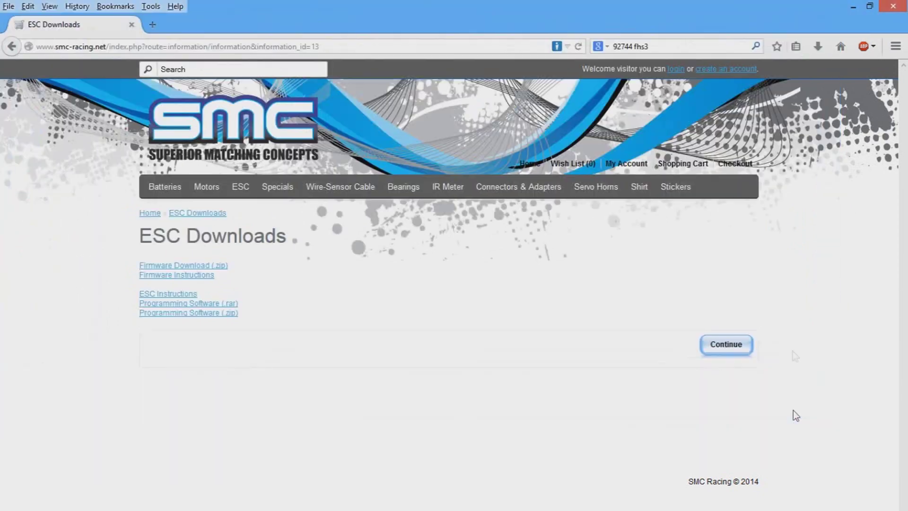
Close Firefox, look inside SMC-USB-Link.zip in WinRAR, then close WinRAR and the SMC ESC folder
click(891, 8)
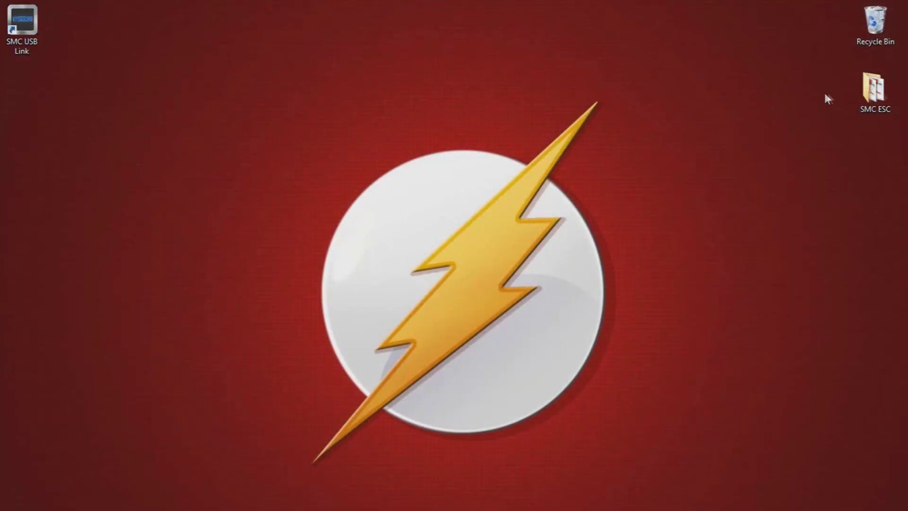
double_click(884, 92)
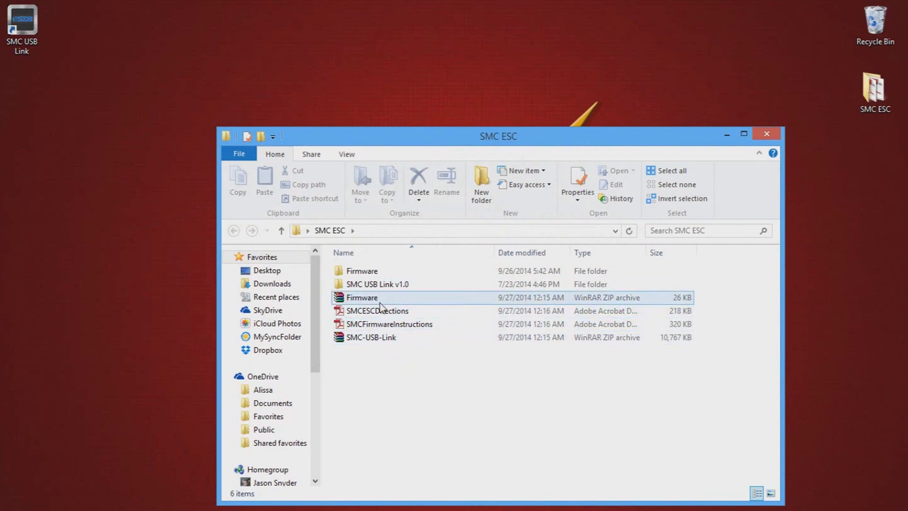
double_click(377, 338)
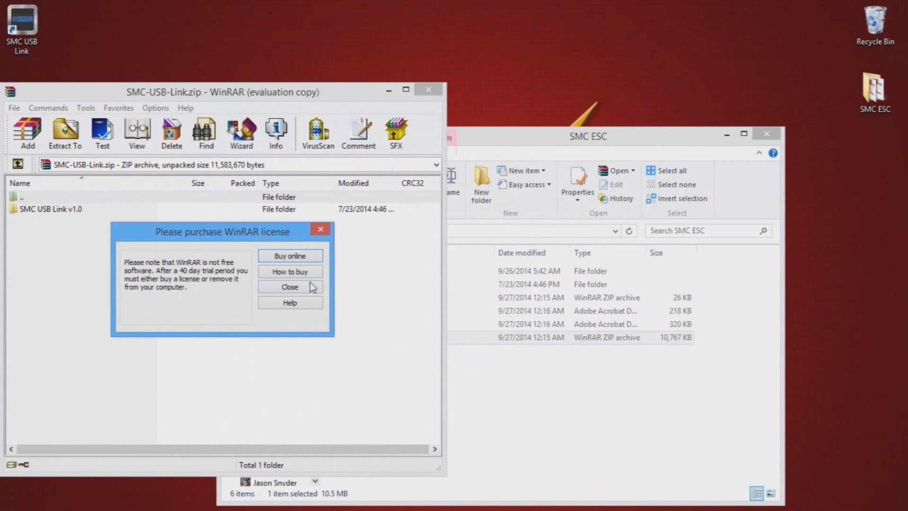
click(312, 285)
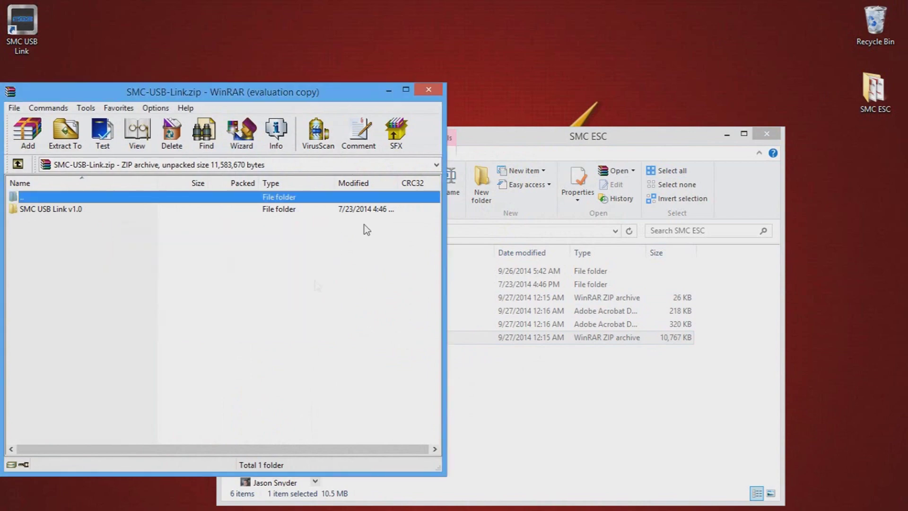
click(428, 90)
click(767, 133)
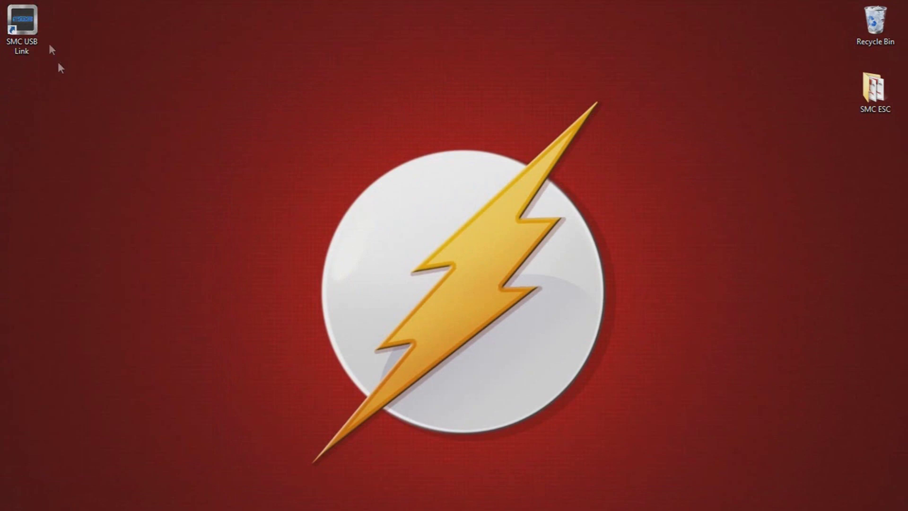
Launch SMC USB Link from its desktop shortcut and view the General ESC settings
double_click(33, 30)
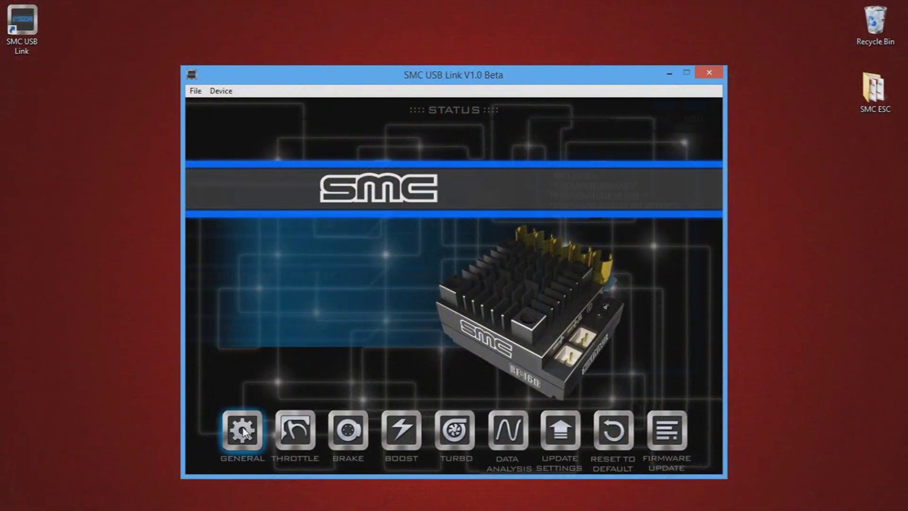
click(243, 431)
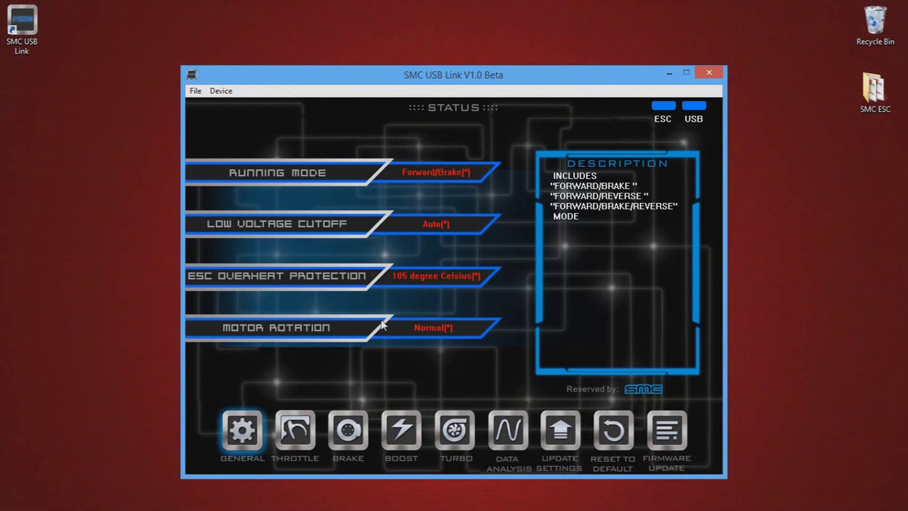
Review the Throttle, Brake, Boost and Turbo settings pages
click(298, 431)
click(348, 430)
click(399, 431)
click(459, 446)
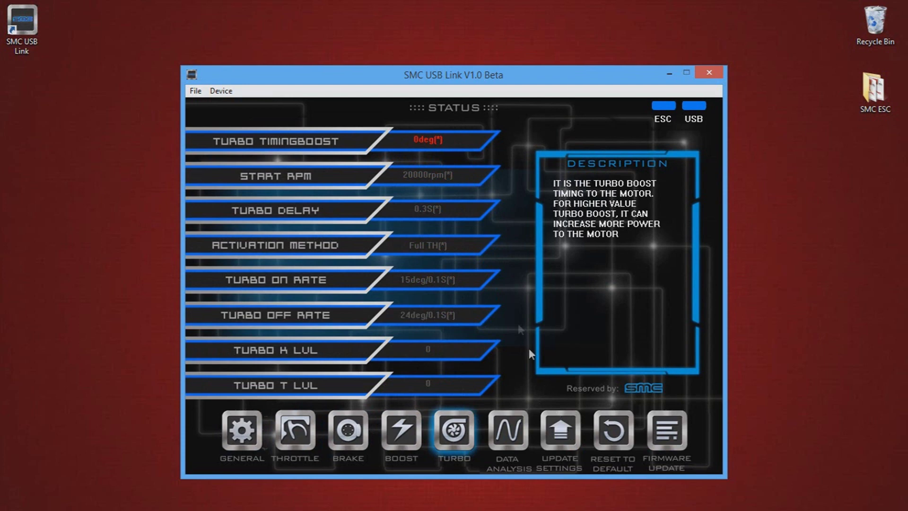
Cancel writing the settings to the ESC and switch to the Firmware Update page
click(559, 437)
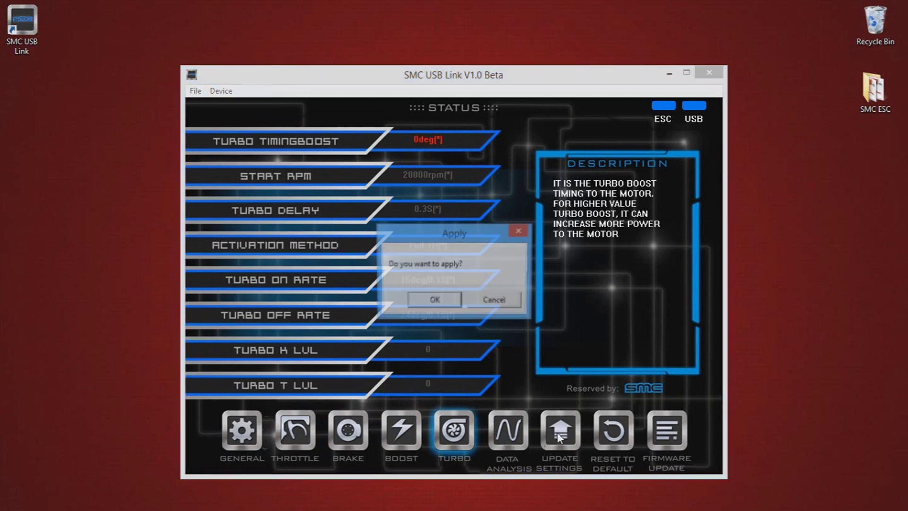
click(504, 304)
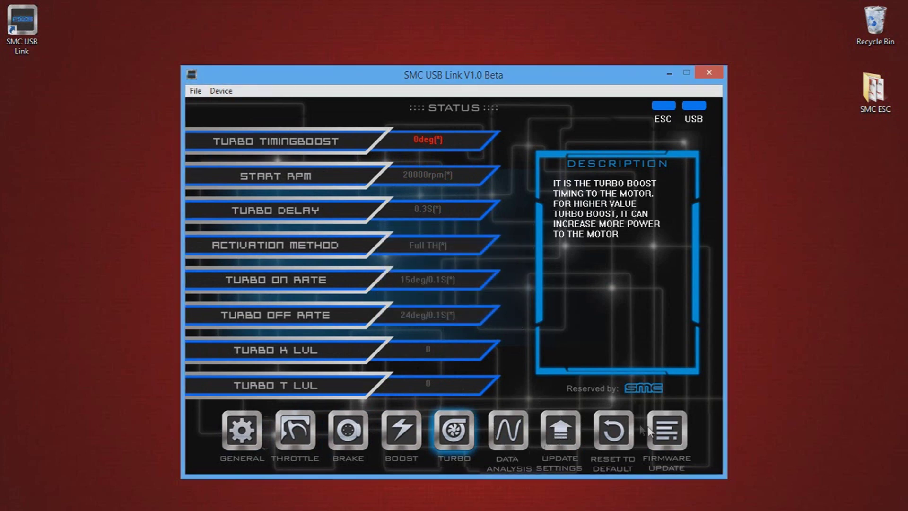
click(673, 433)
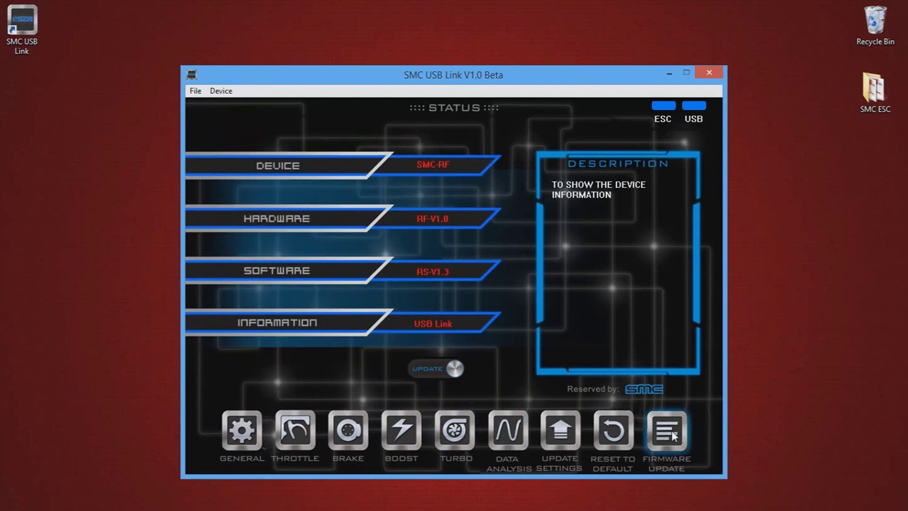
Load firmware.xup from the SMC ESC Firmware folder to begin flashing the ESC
click(448, 370)
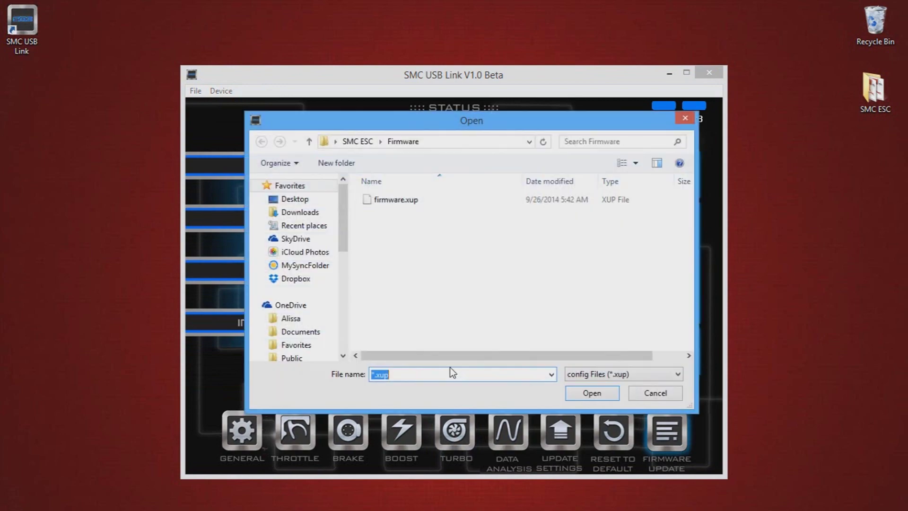
click(309, 142)
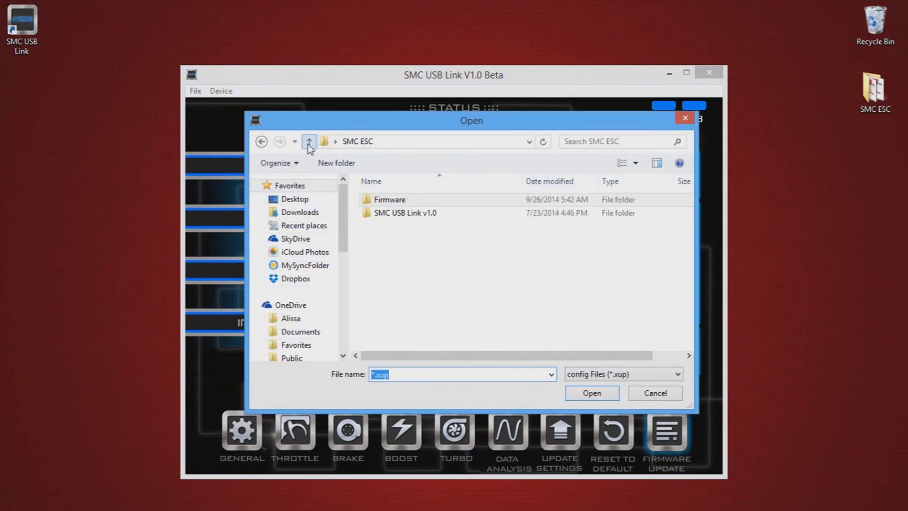
double_click(382, 201)
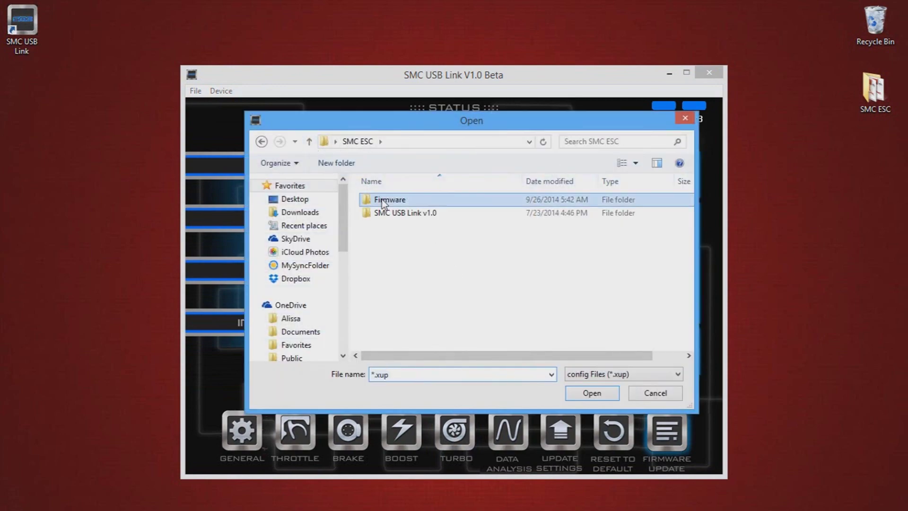
click(382, 201)
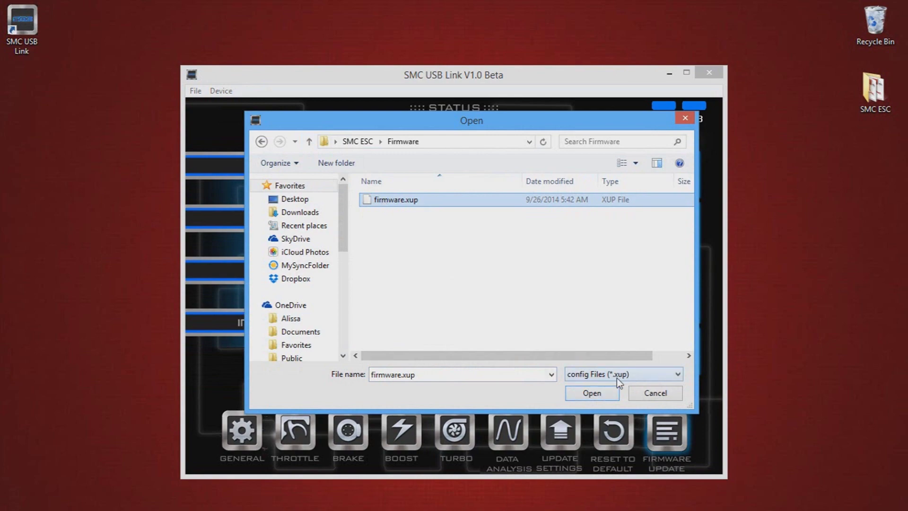
click(591, 393)
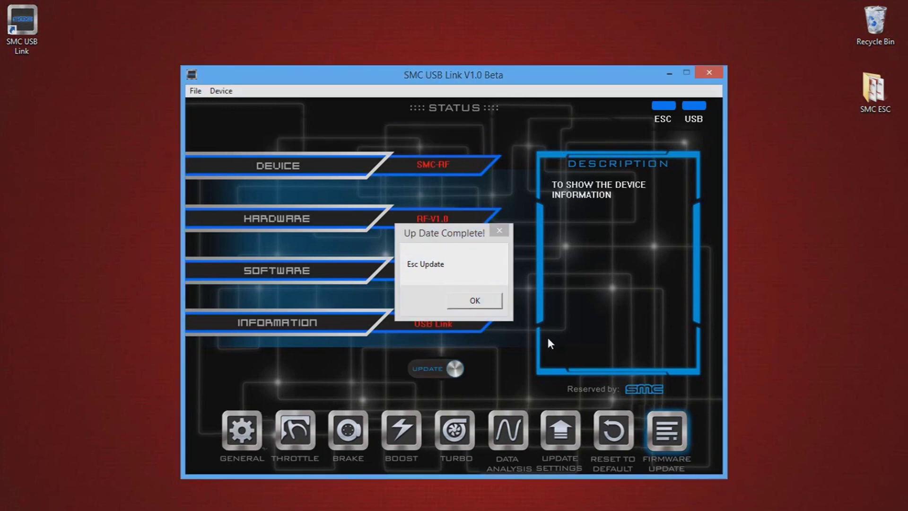
Confirm the Update Complete message and check Brake settings: Drag Brake 10%, Brake Force 75%
click(486, 304)
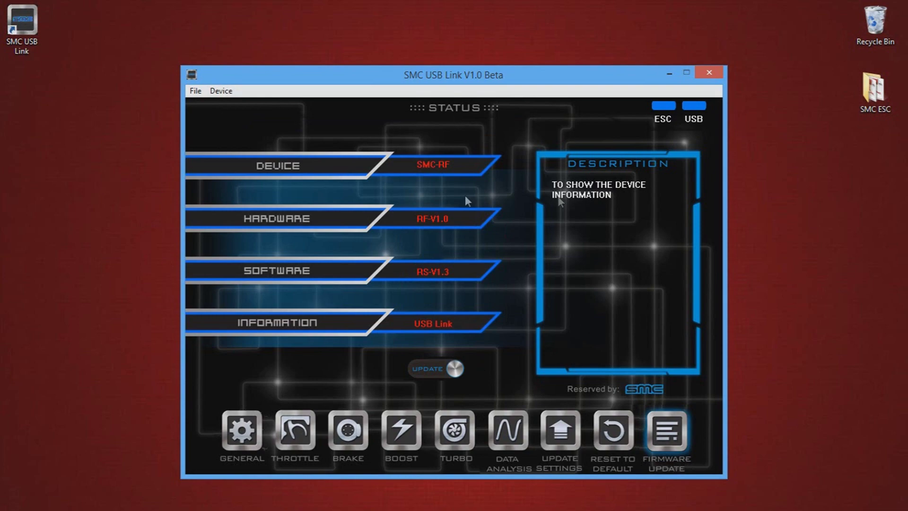
click(260, 416)
click(288, 430)
click(347, 430)
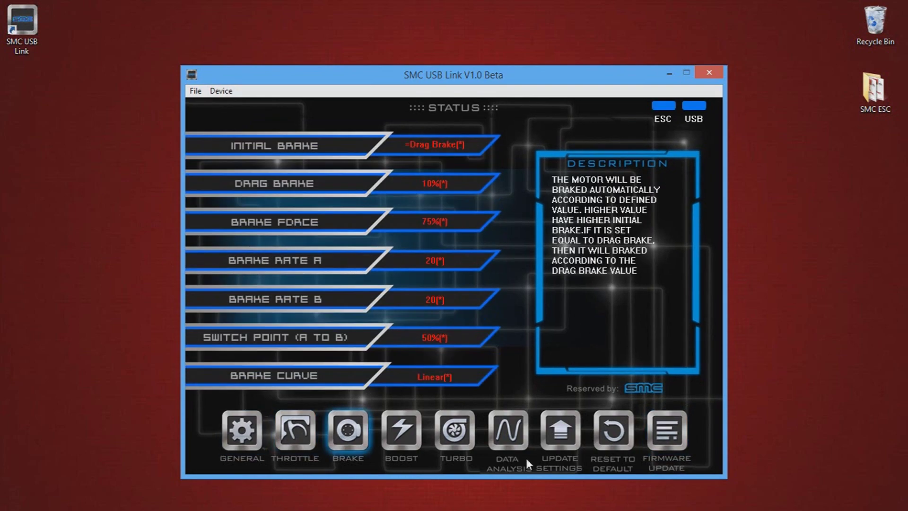